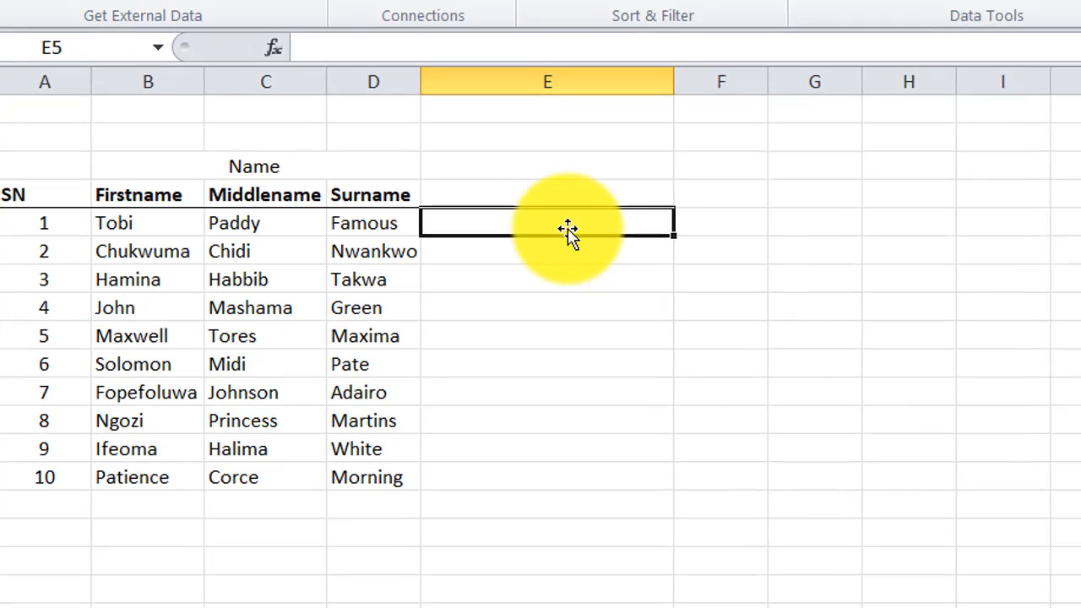
{"action": "left_click", "coordinate": [111, 234]}
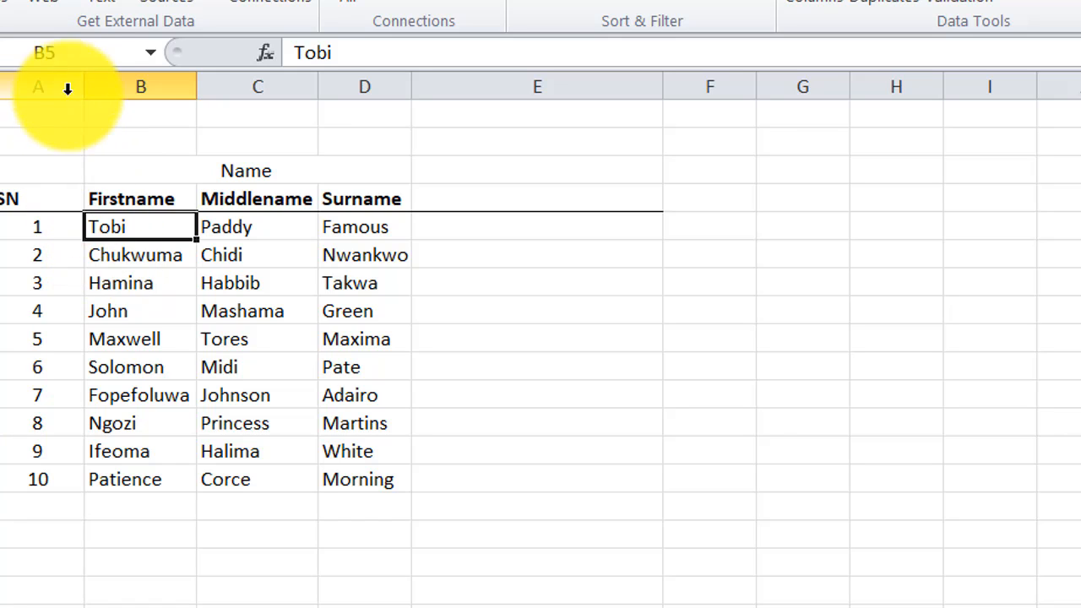
{"action": "left_click", "coordinate": [234, 231]}
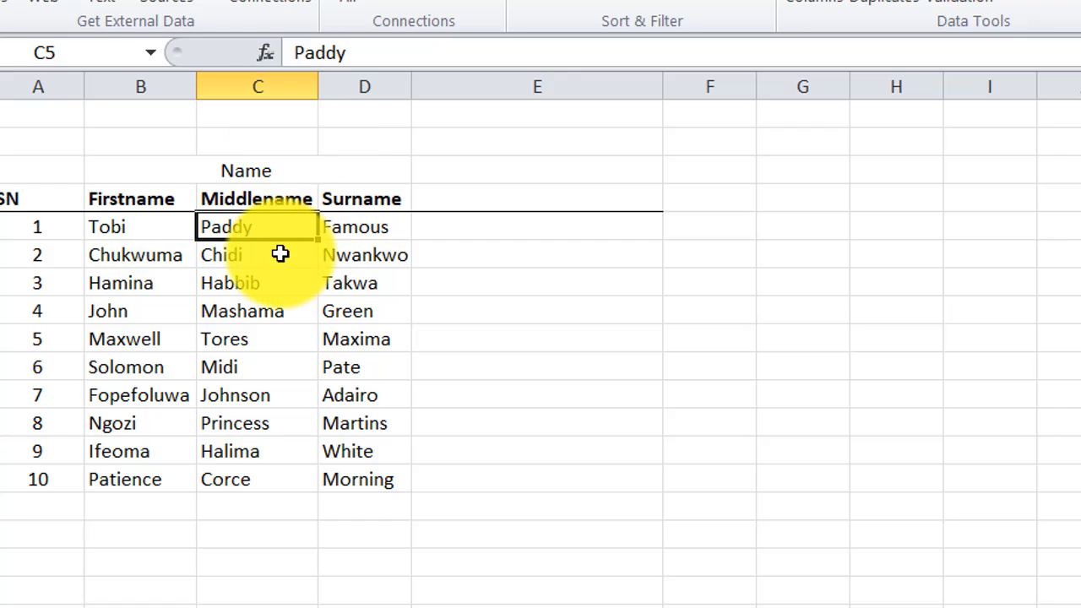
{"action": "left_click", "coordinate": [372, 233]}
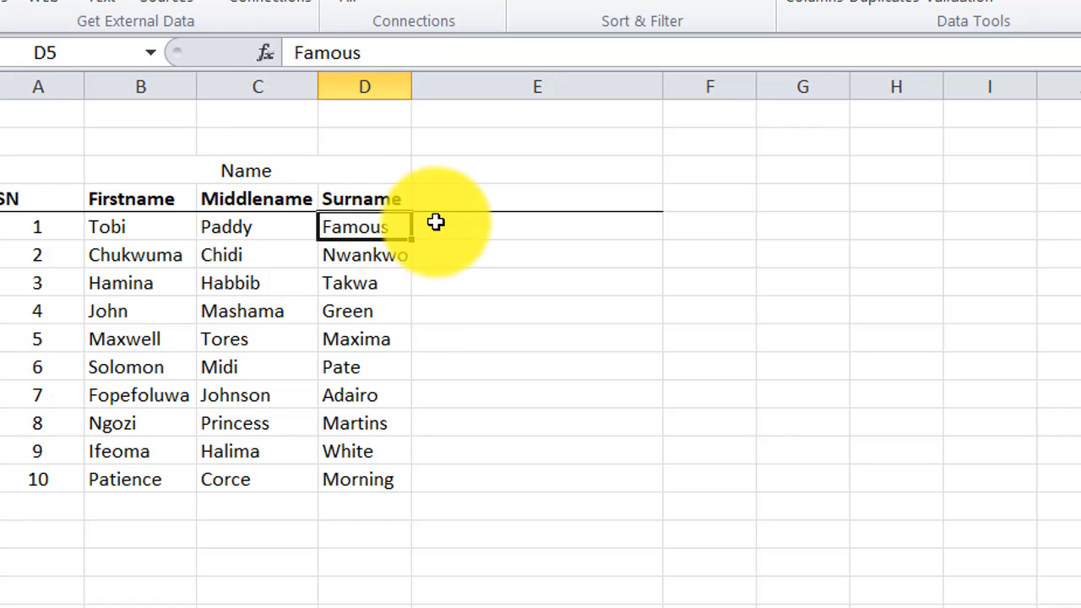
- In cell E5, start a formula that joins the first name in B5, a space and the middle name in C5 using ampersands
{"action": "left_click", "coordinate": [481, 228]}
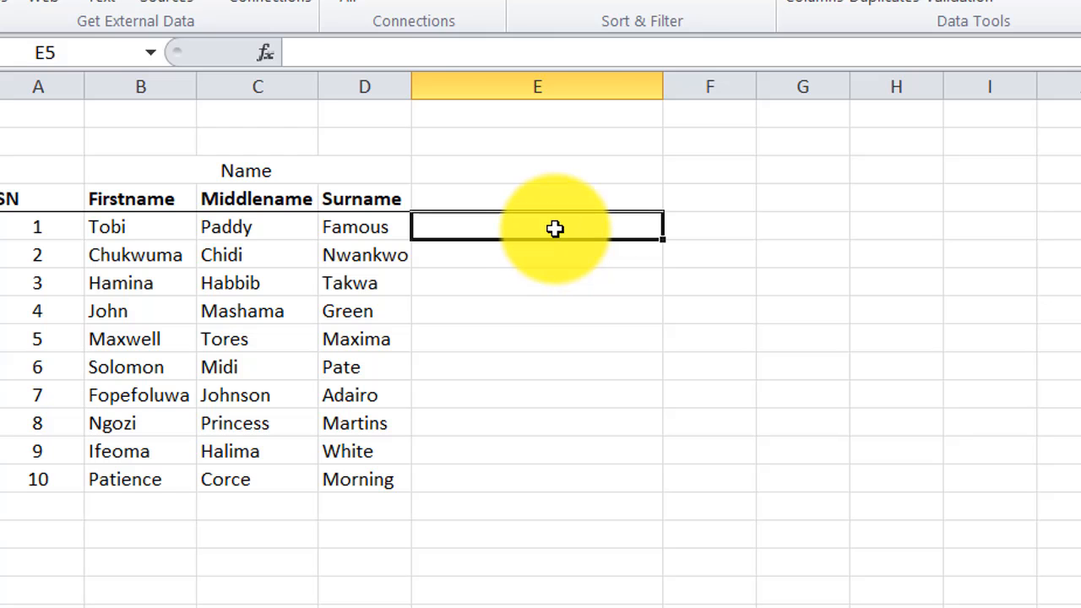
{"action": "left_click", "coordinate": [553, 228]}
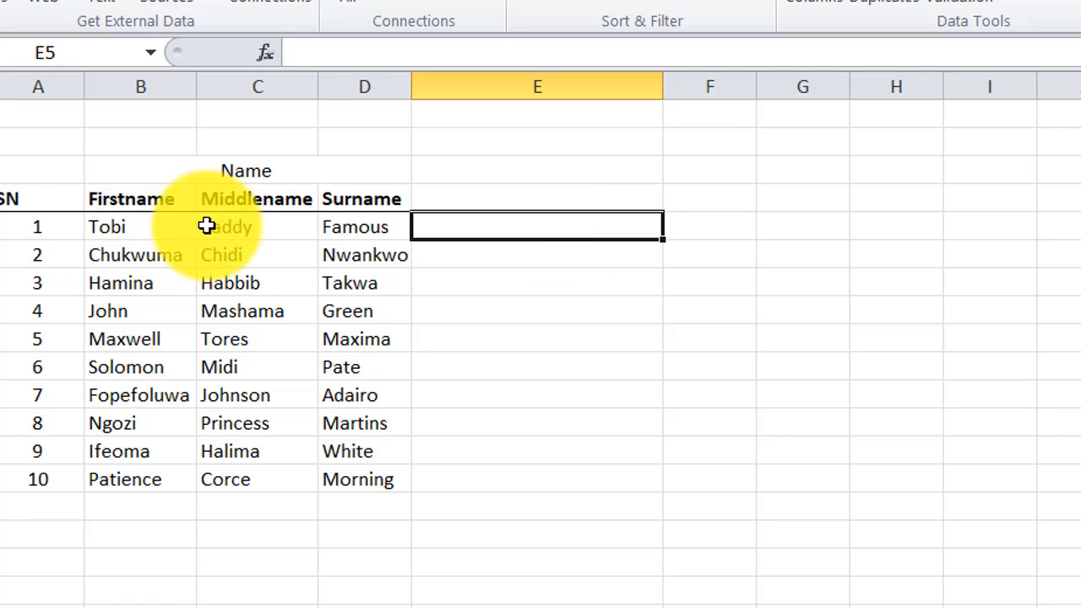
{"action": "left_click", "coordinate": [493, 222]}
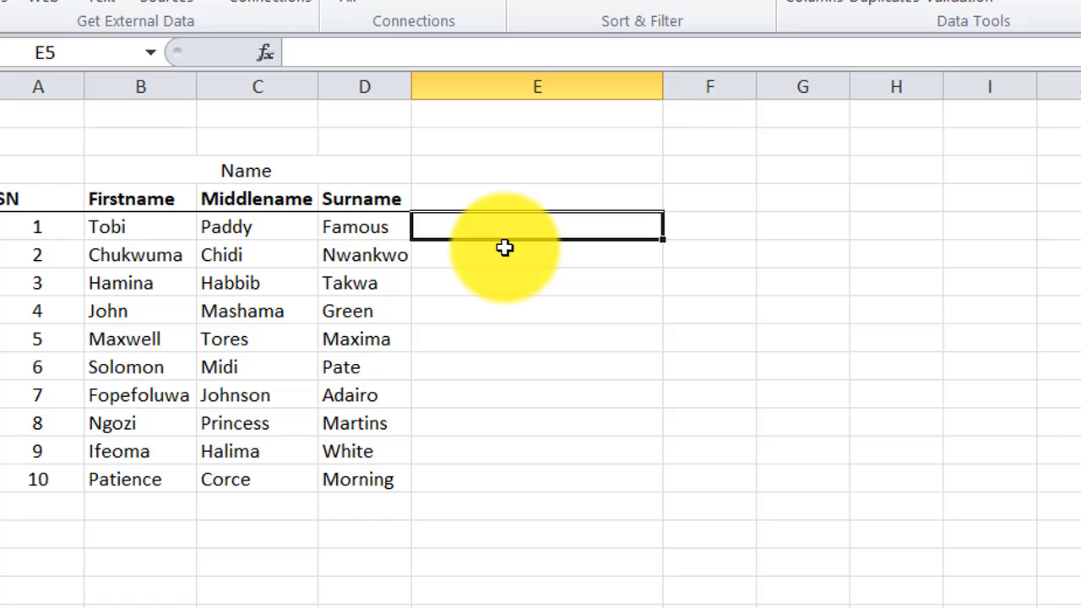
{"action": "type", "text": "="}
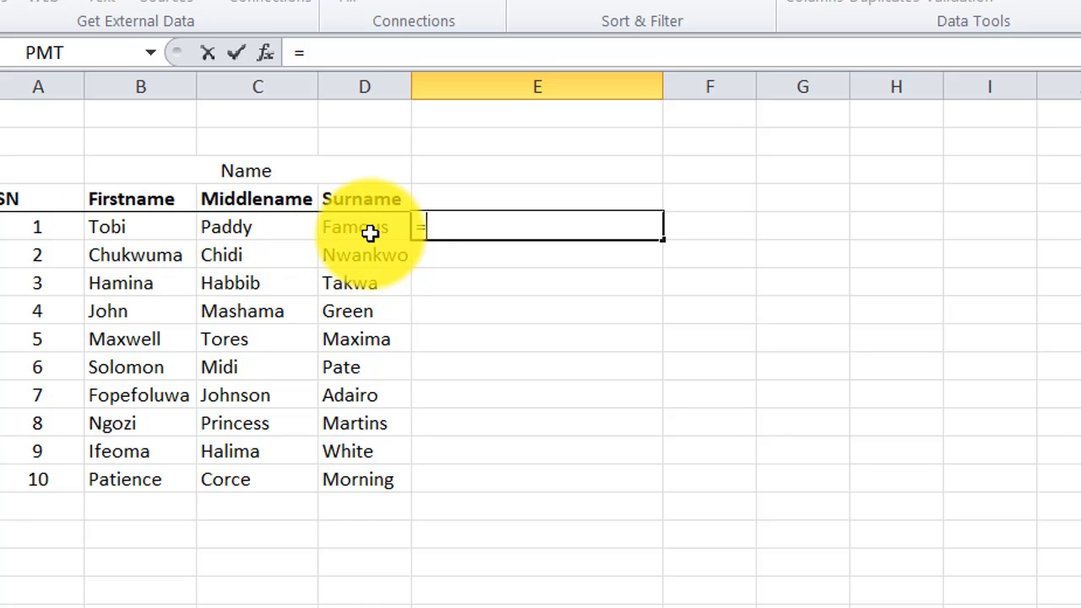
{"action": "left_click", "coordinate": [103, 228]}
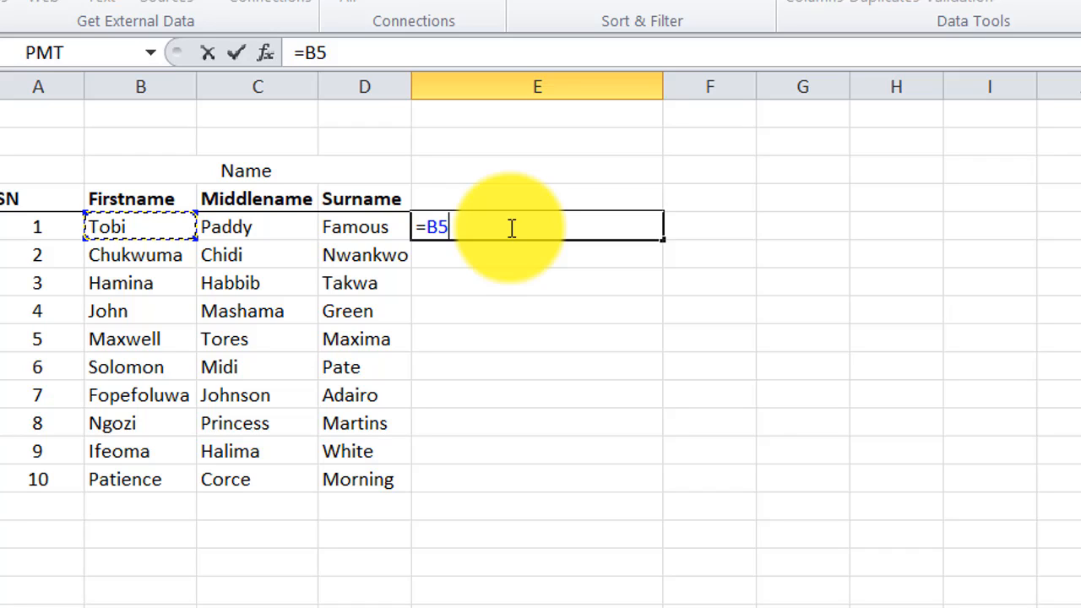
{"action": "type", "text": "&"}
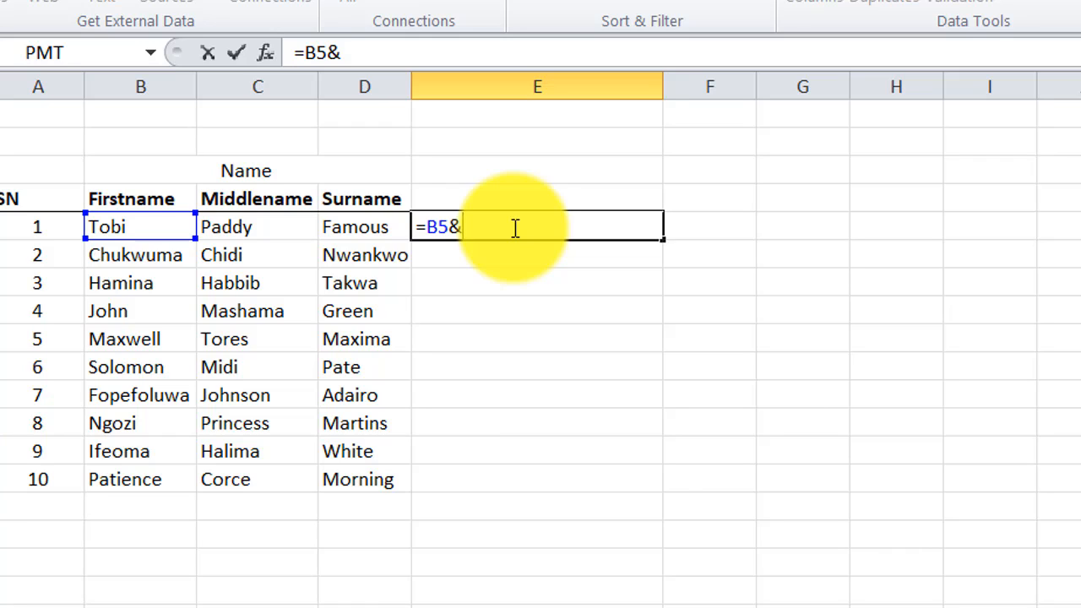
{"action": "type", "text": "\""}
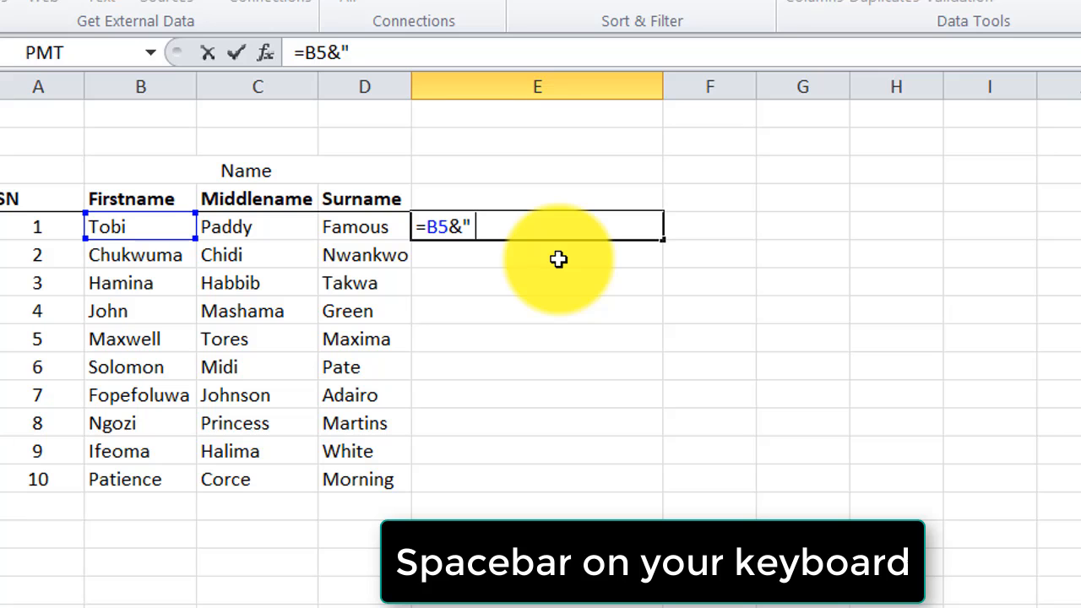
{"action": "type", "text": "\""}
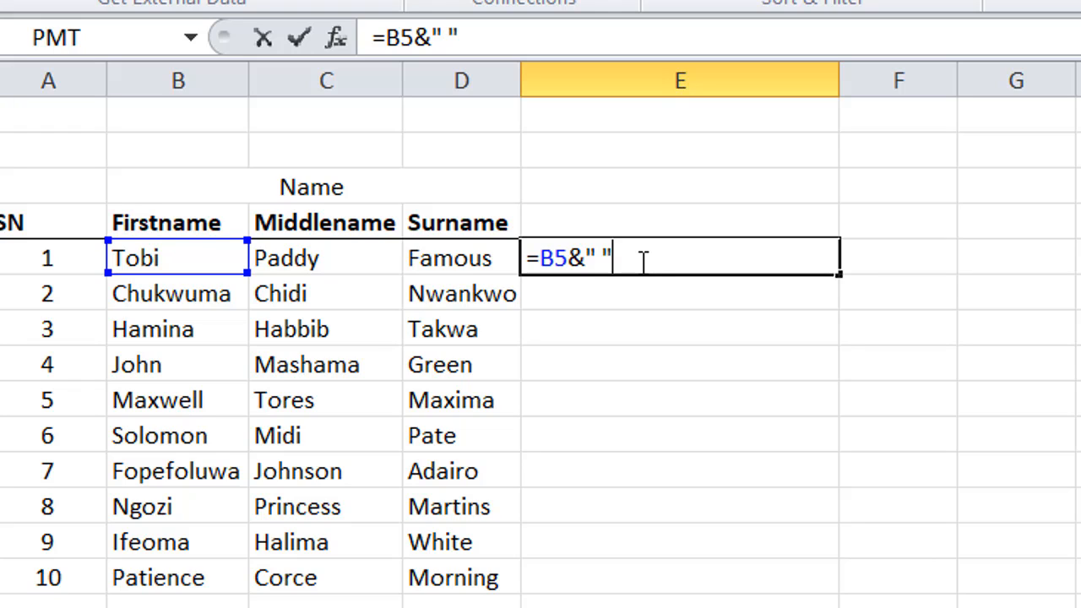
{"action": "type", "text": "&"}
{"action": "left_click", "coordinate": [332, 253]}
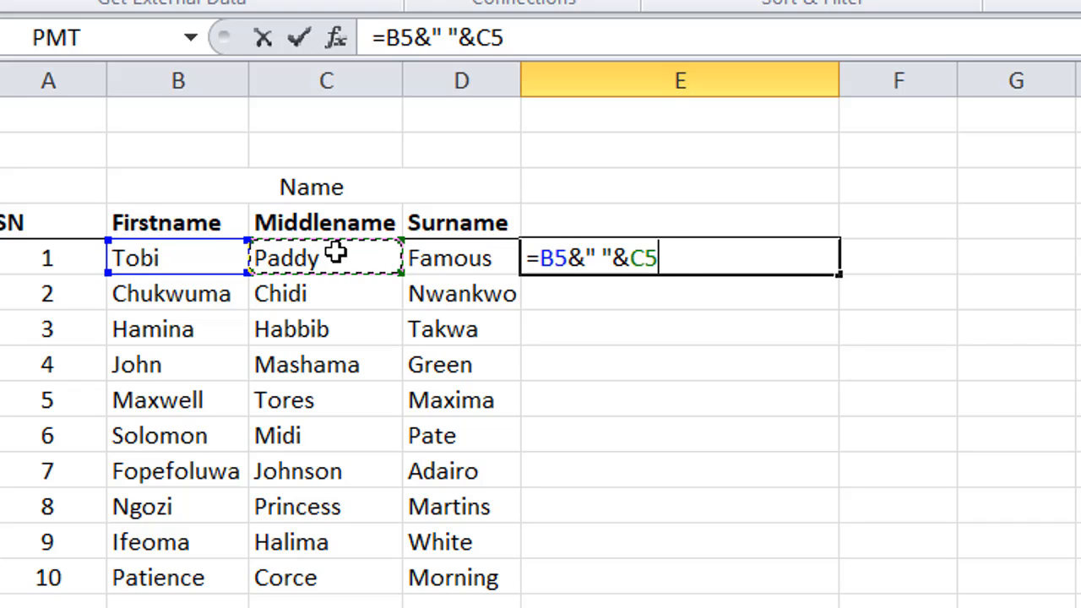
- Extend the E5 formula with another space and the surname in D5, completing =B5&" "&C5&" "&D5
{"action": "type", "text": "&"}
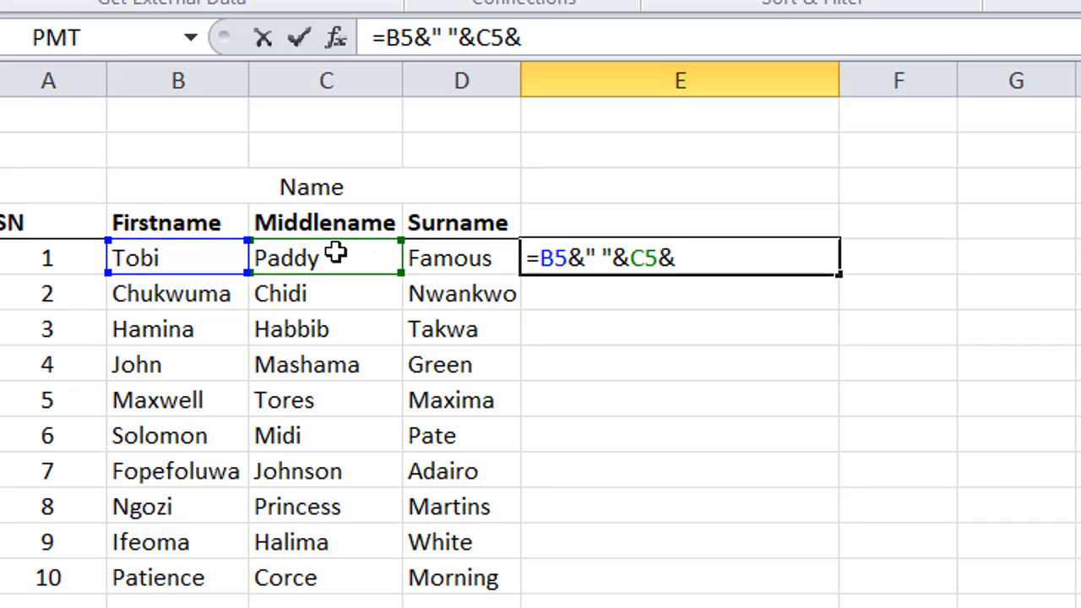
{"action": "type", "text": "\" \"&"}
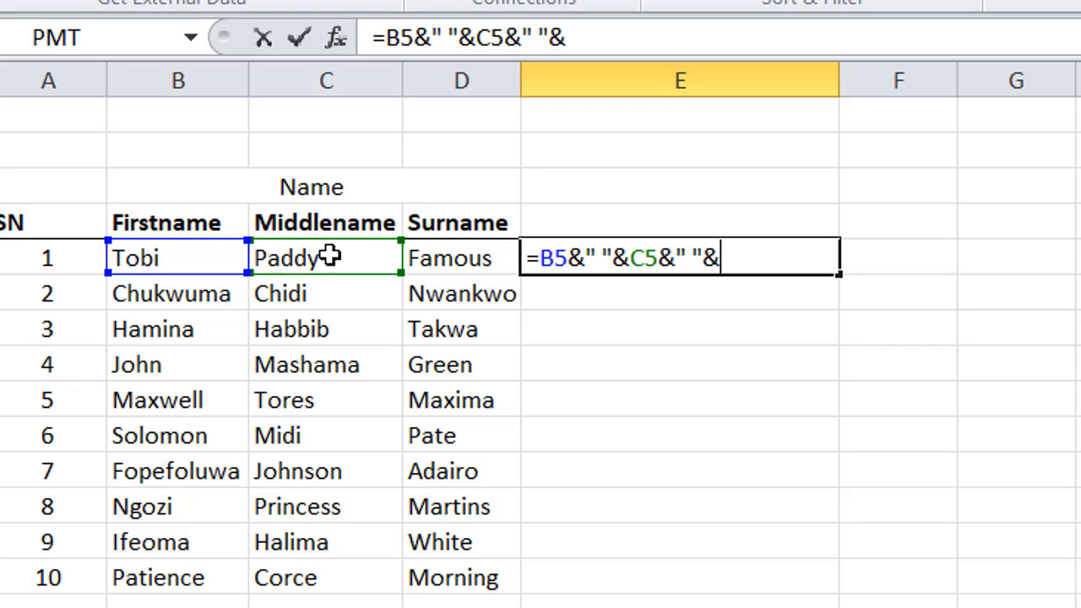
{"action": "left_click", "coordinate": [456, 267]}
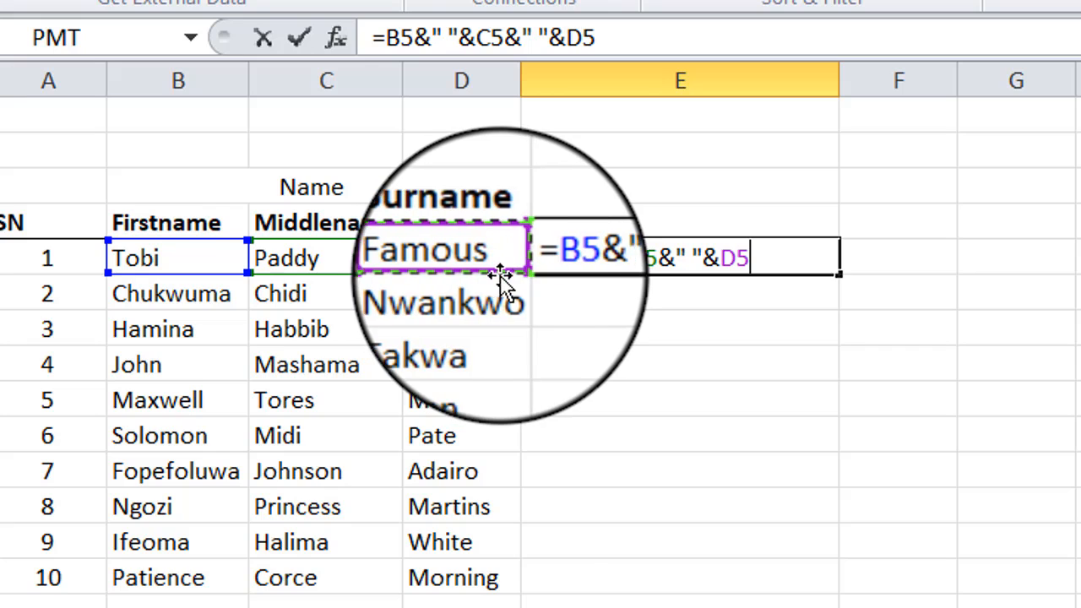
{"action": "key", "text": "Return"}
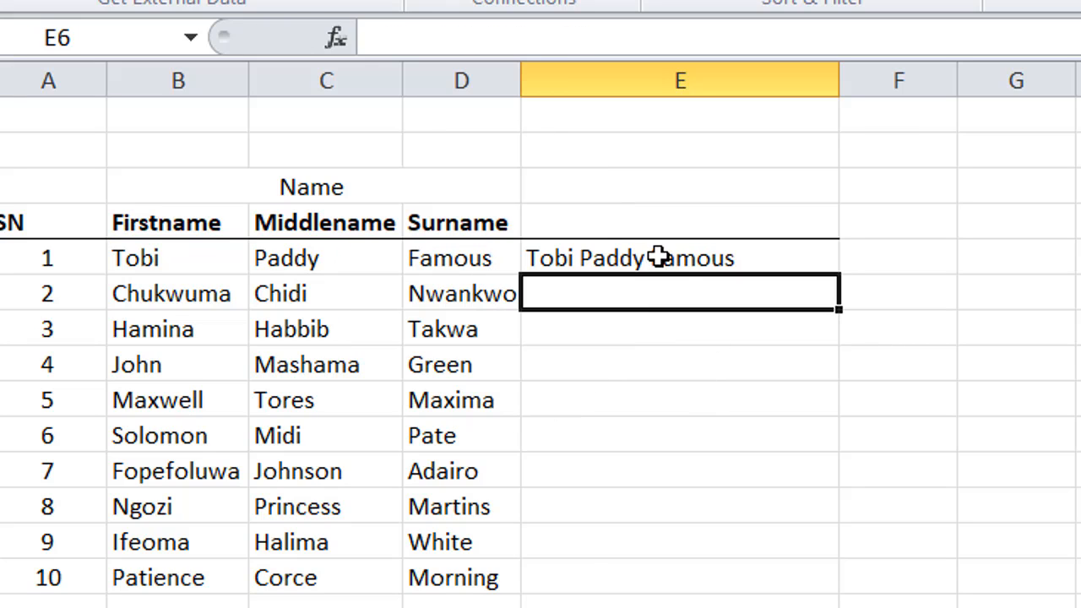
- Enter the column heading Full Name in cell E4
{"action": "left_click", "coordinate": [654, 224]}
{"action": "type", "text": "F"}
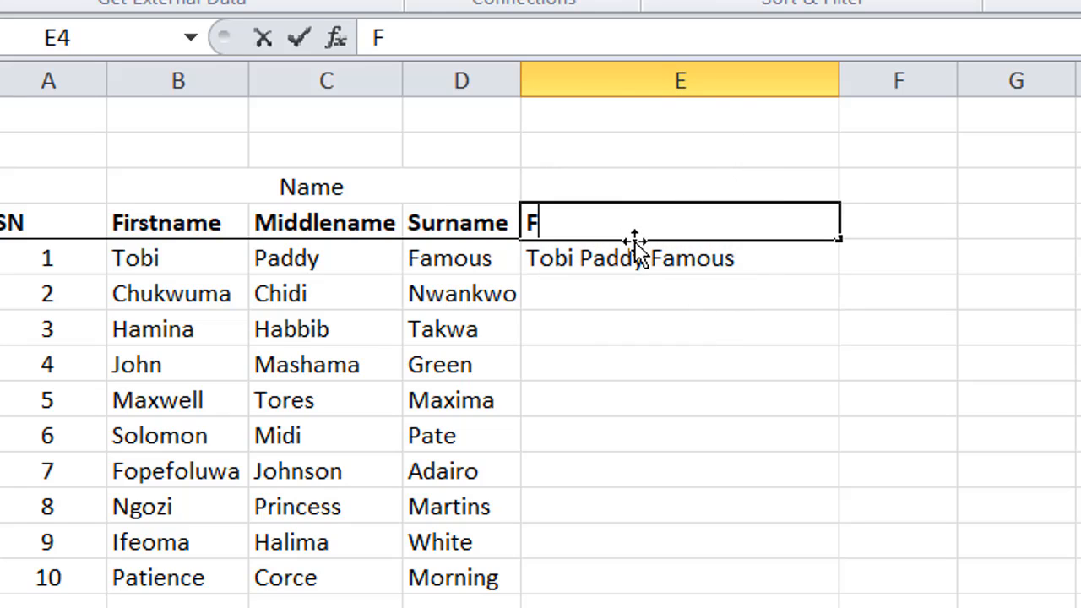
{"action": "type", "text": "ull Name"}
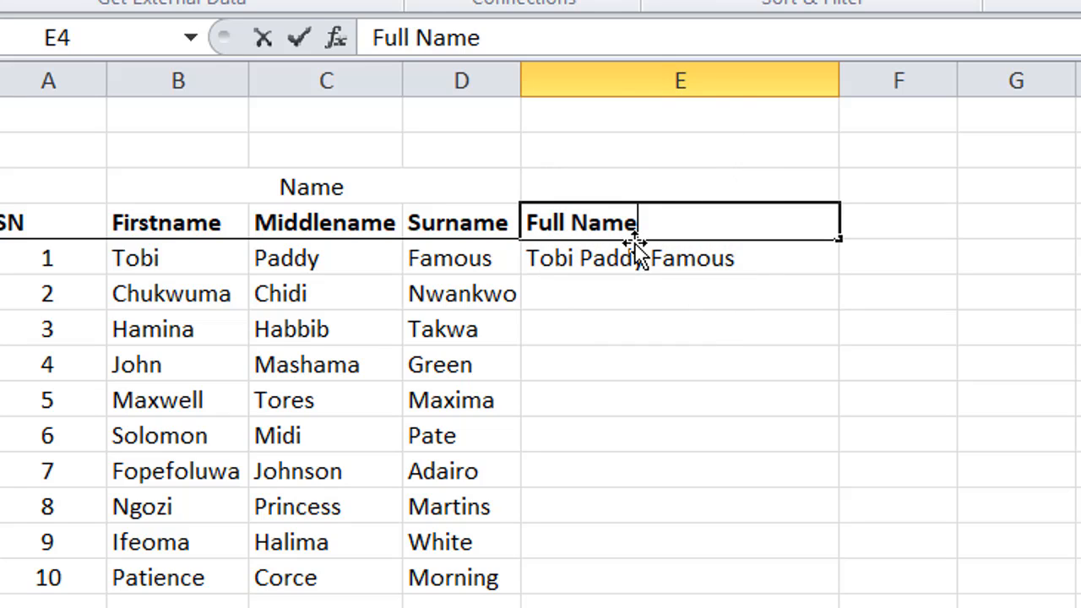
{"action": "key", "text": "Return"}
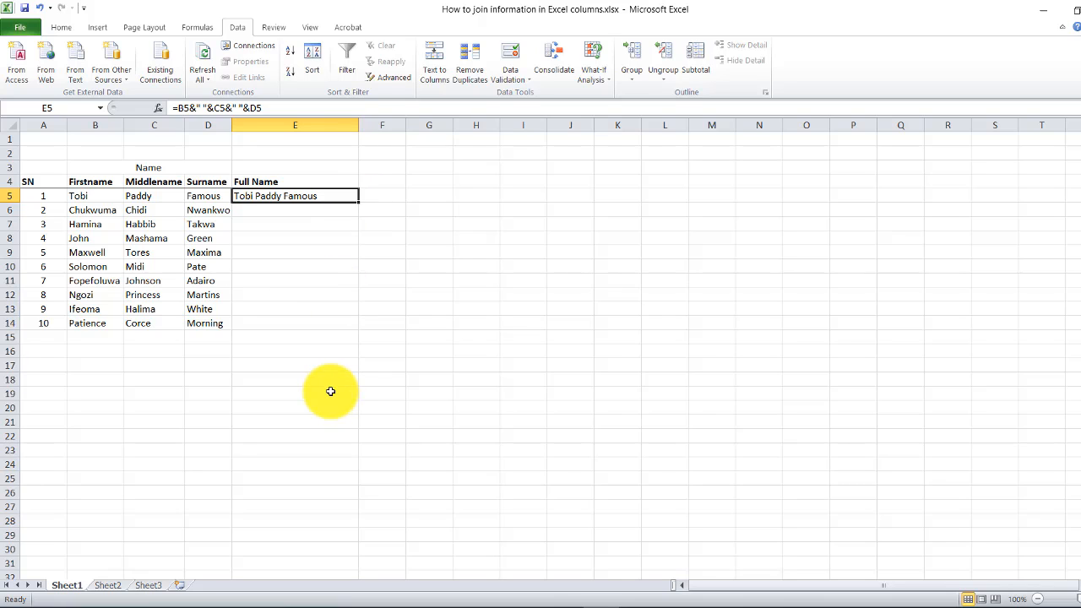
- Fill the name-joining formula from E5 down through E14 for the remaining records
{"action": "left_click", "coordinate": [261, 211]}
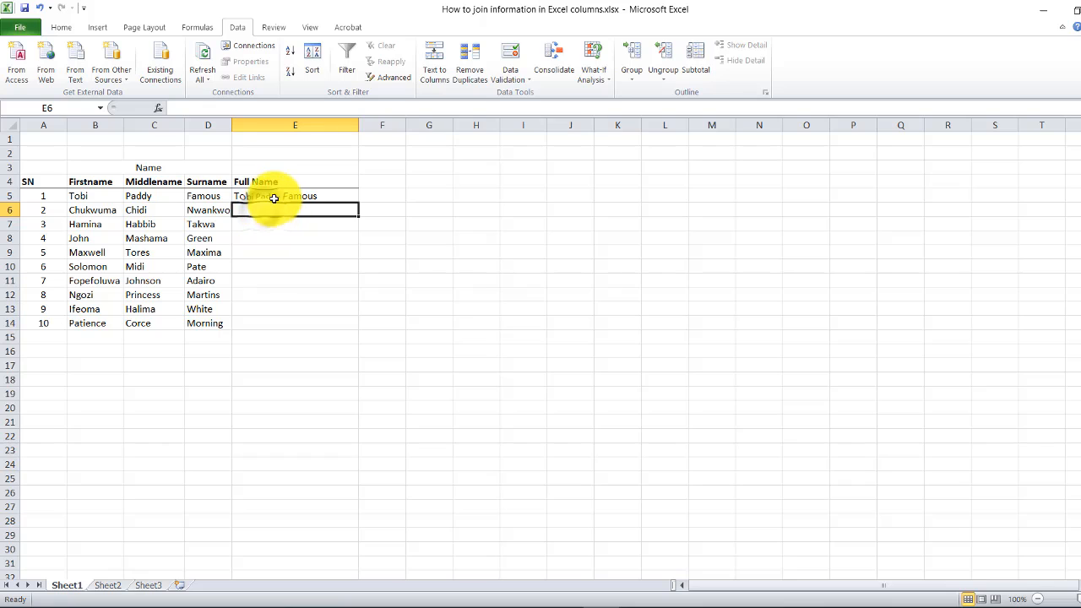
{"action": "left_click", "coordinate": [273, 197]}
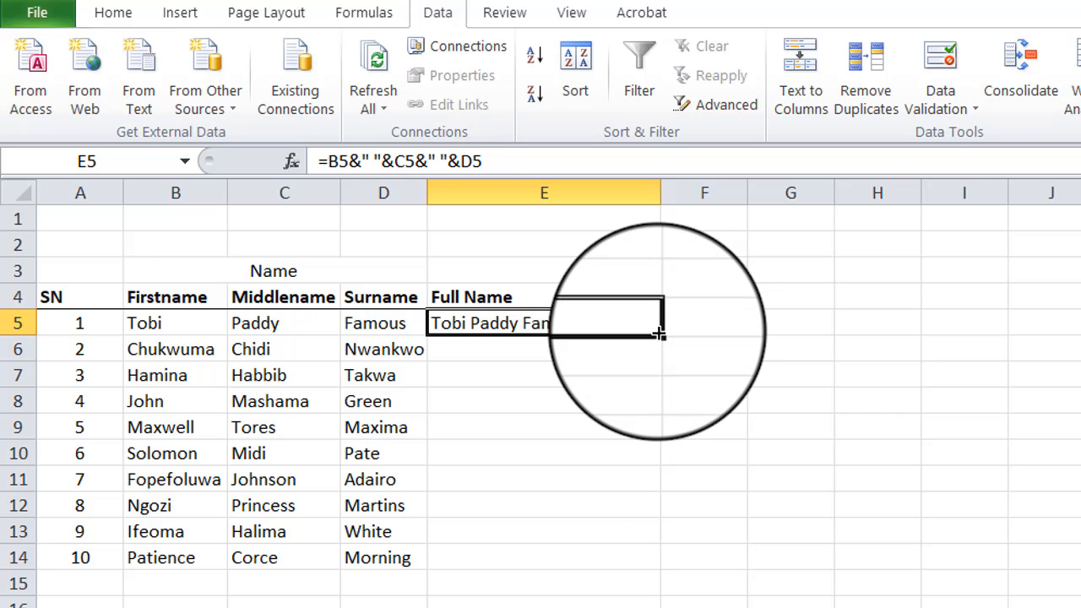
{"action": "left_click_drag", "start_coordinate": [660, 333], "coordinate": [643, 574]}
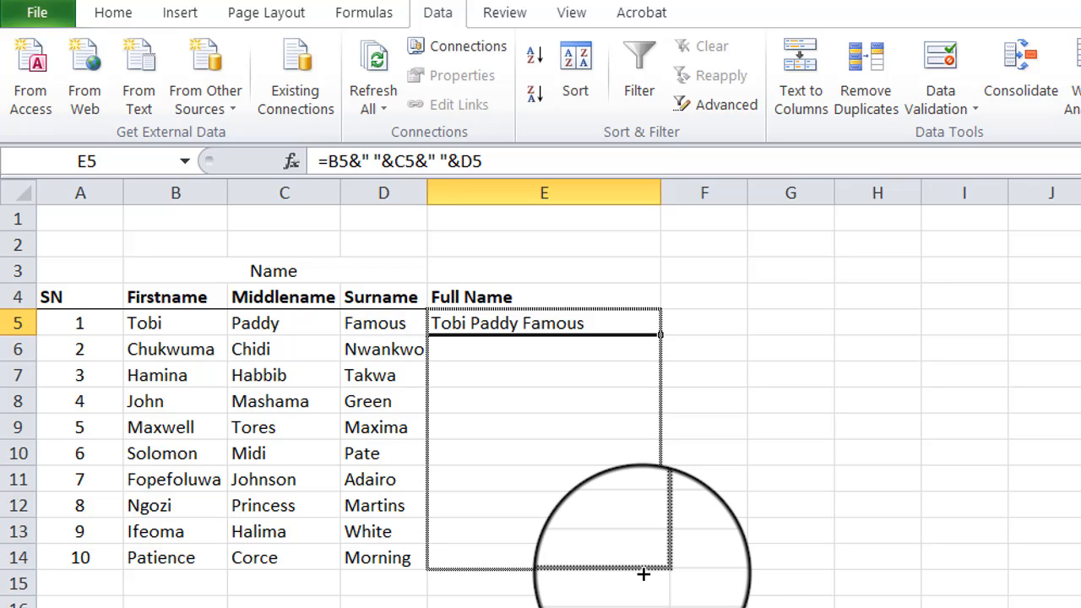
{"action": "left_click_drag", "start_coordinate": [643, 574], "coordinate": [642, 574]}
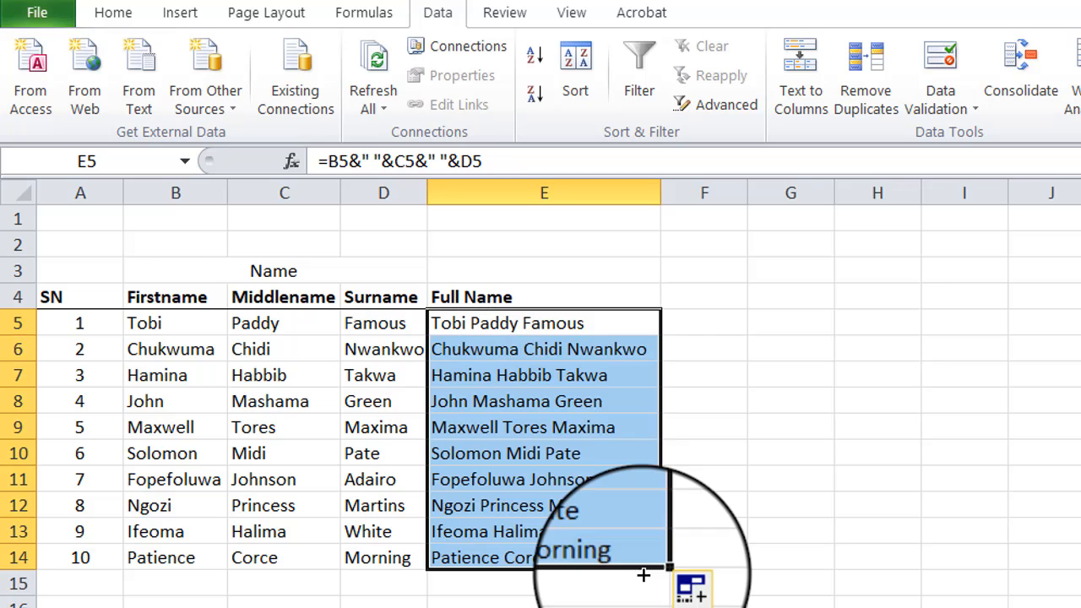
- Check the joined names and their formulas in several filled cells between E6 and E14
{"action": "left_click", "coordinate": [565, 353]}
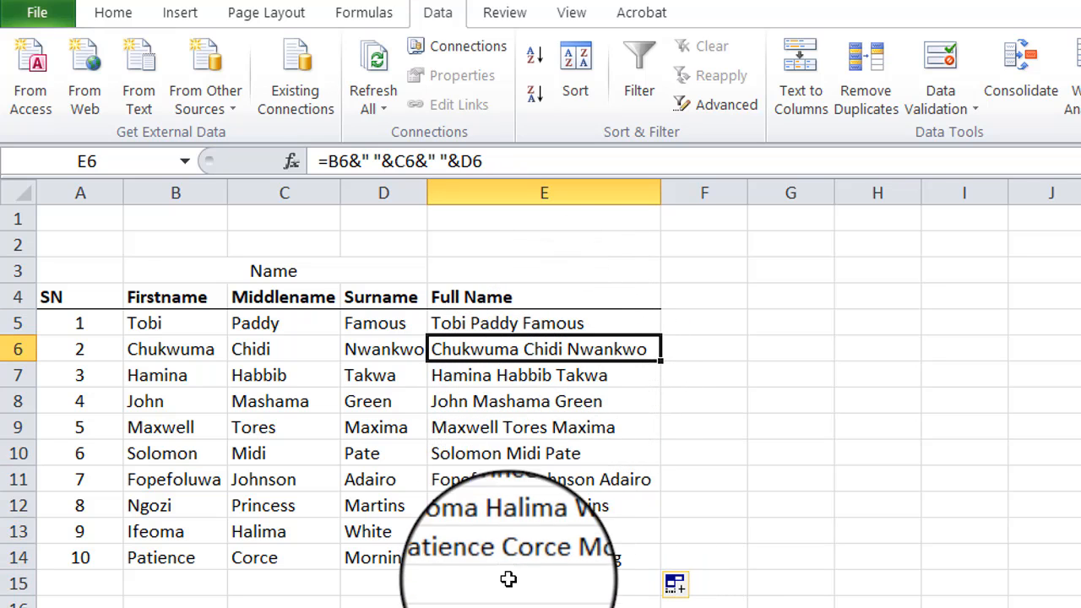
{"action": "left_click", "coordinate": [513, 375]}
{"action": "left_click", "coordinate": [518, 404]}
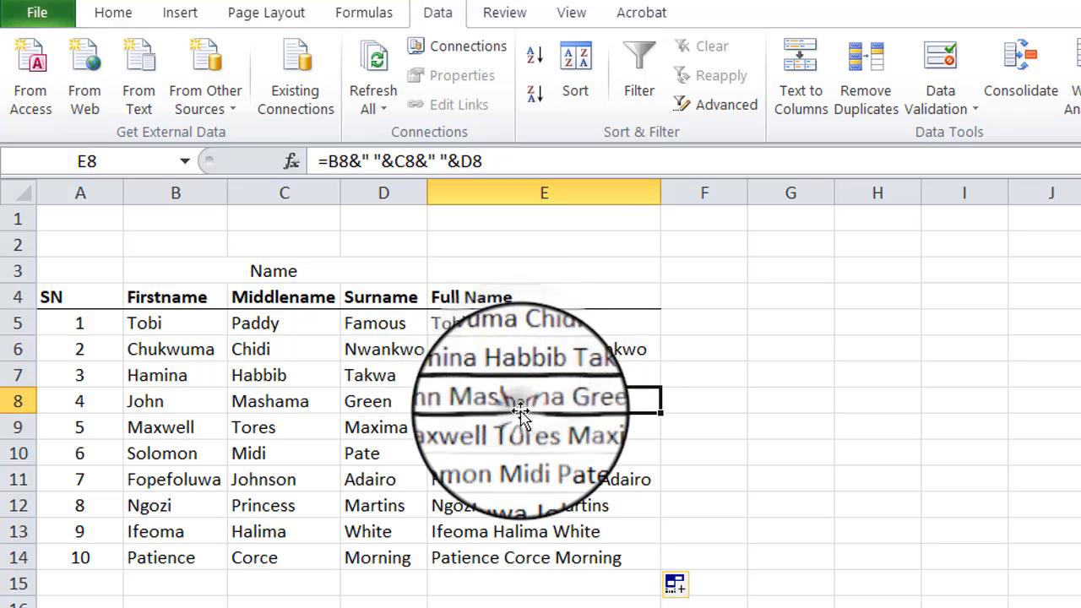
{"action": "left_click", "coordinate": [510, 534]}
{"action": "left_click", "coordinate": [505, 556]}
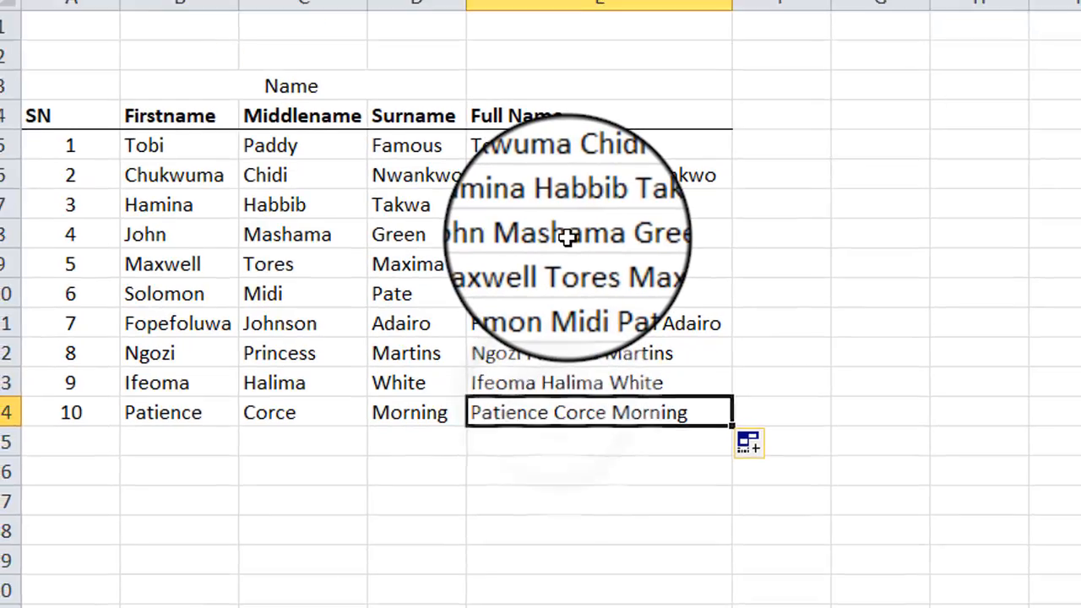
{"action": "left_click", "coordinate": [540, 190]}
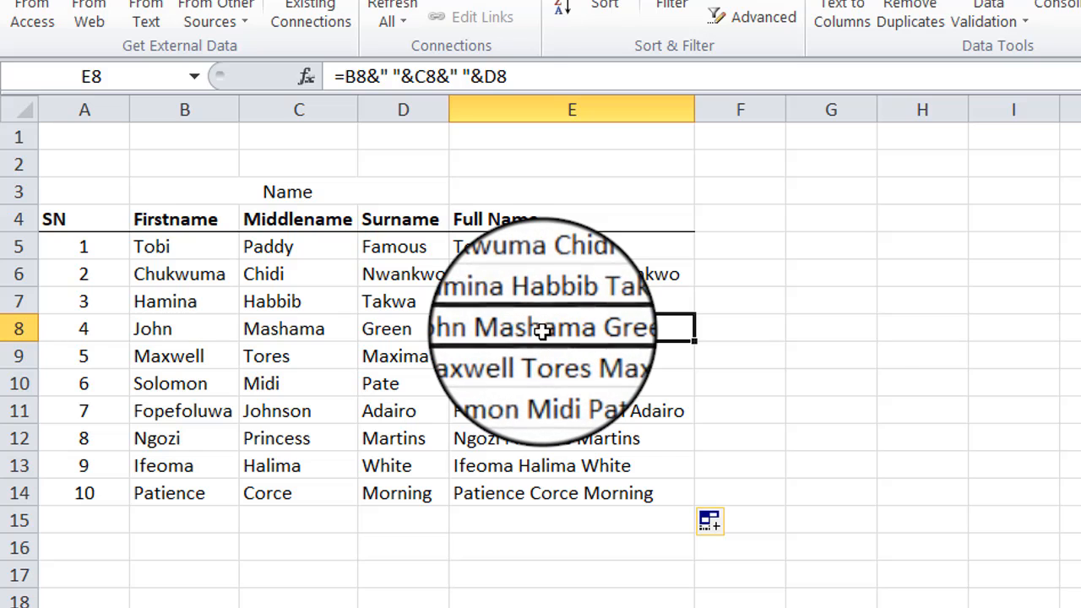